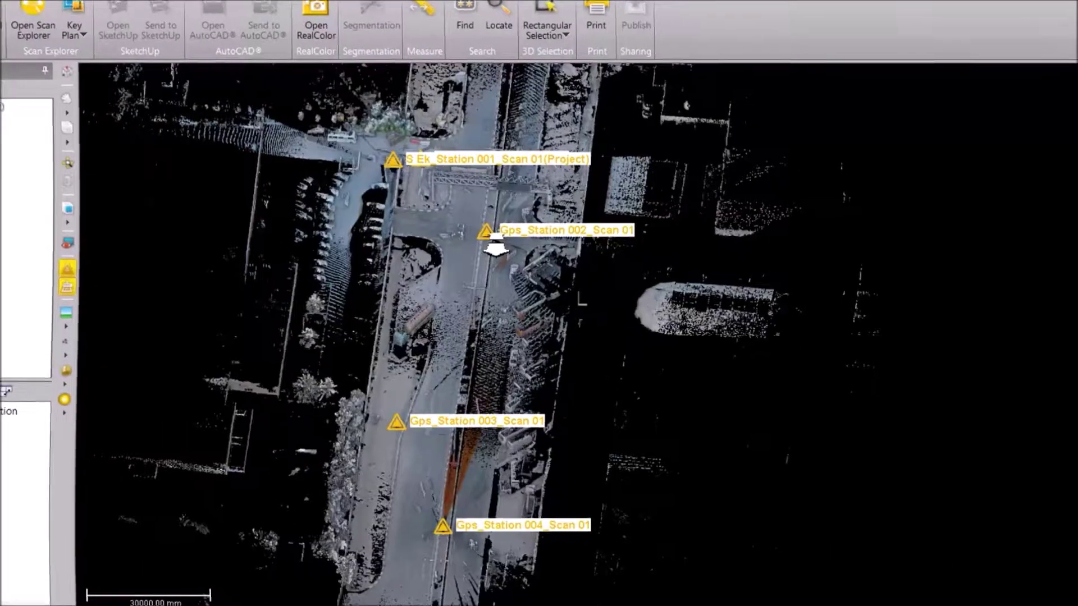
# Step: Measure the point coordinates at the Gps_Station 002_Scan 01 marker in the point cloud
pyautogui.scroll(4, 508, 245)
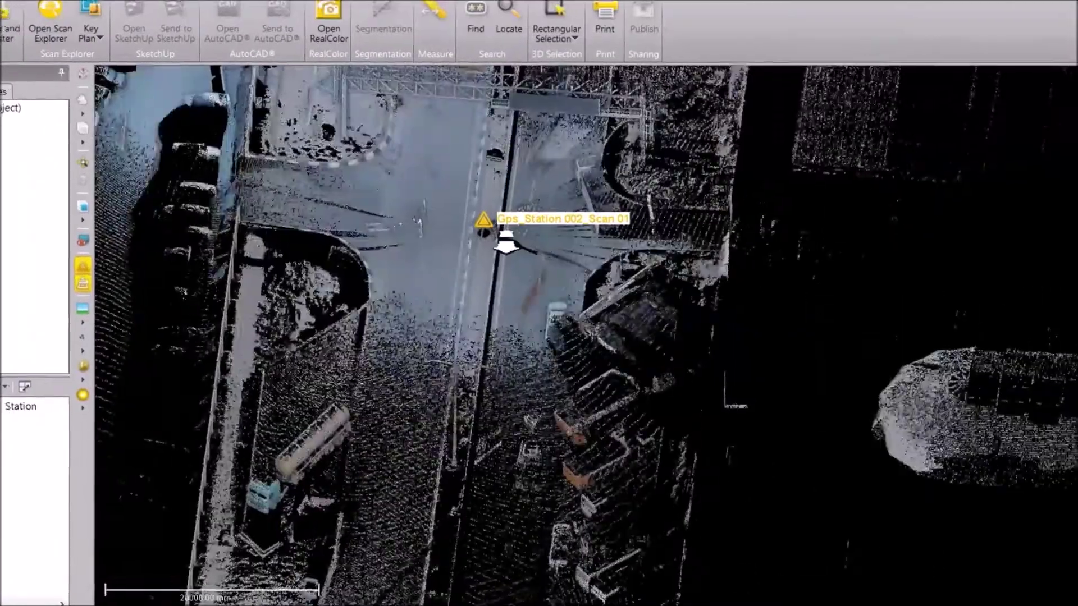
pyautogui.scroll(-6, 503, 243)
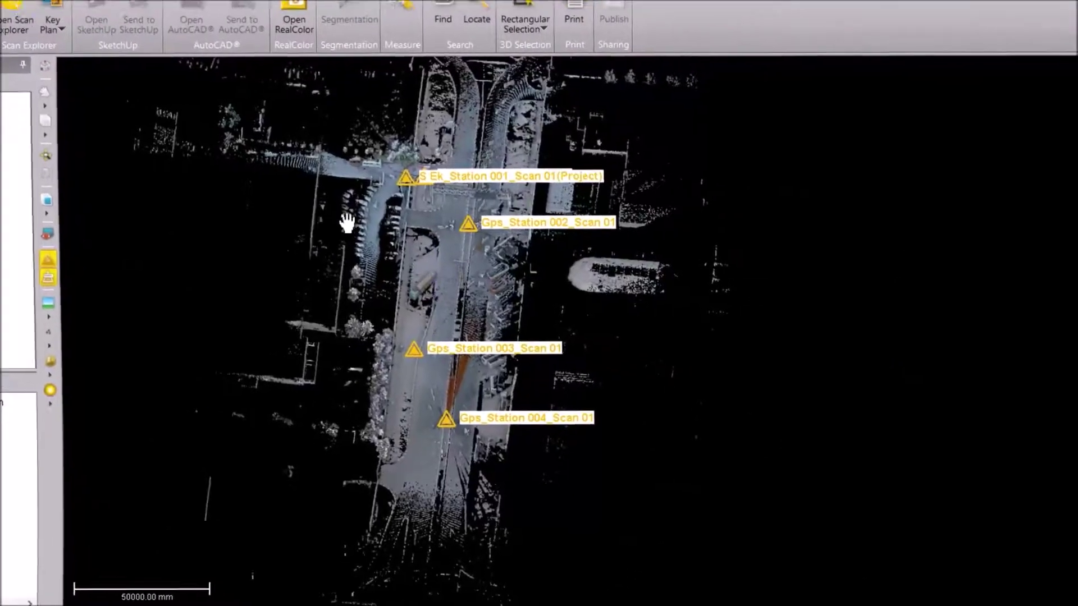
pyautogui.moveTo(628, 315); pyautogui.dragTo(739, 348, button='middle')
pyautogui.scroll(3, 457, 247)
pyautogui.moveTo(395, 239); pyautogui.dragTo(429, 178)
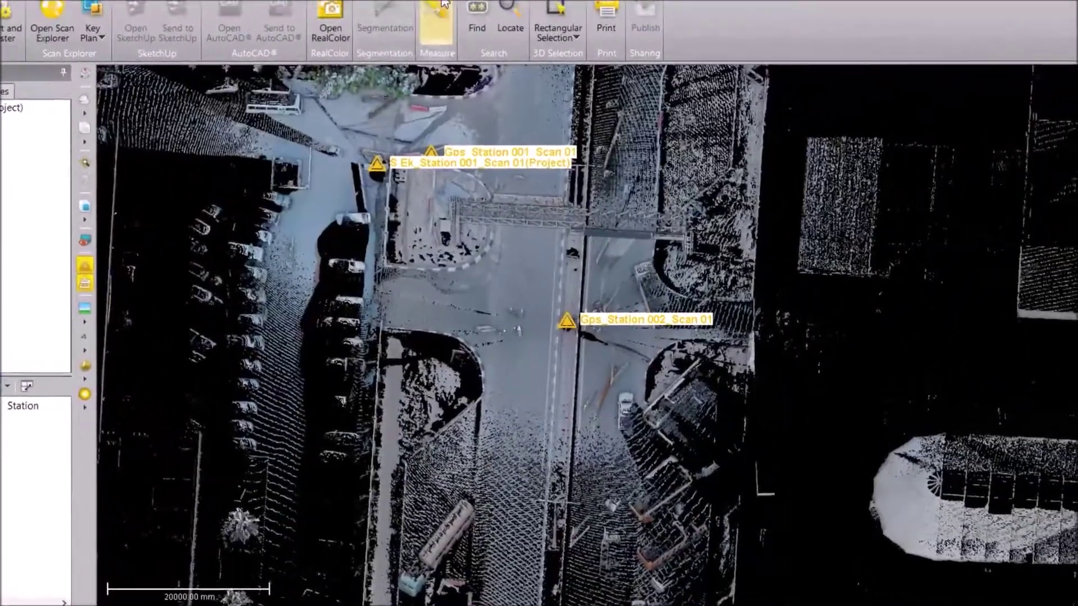
pyautogui.click(441, 6)
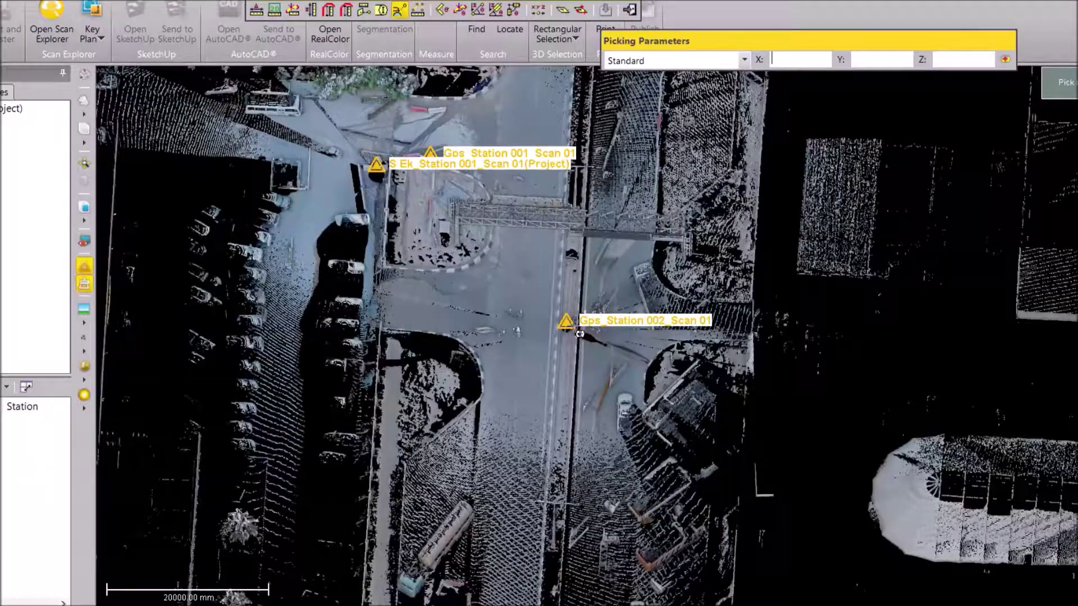
pyautogui.click(760, 101)
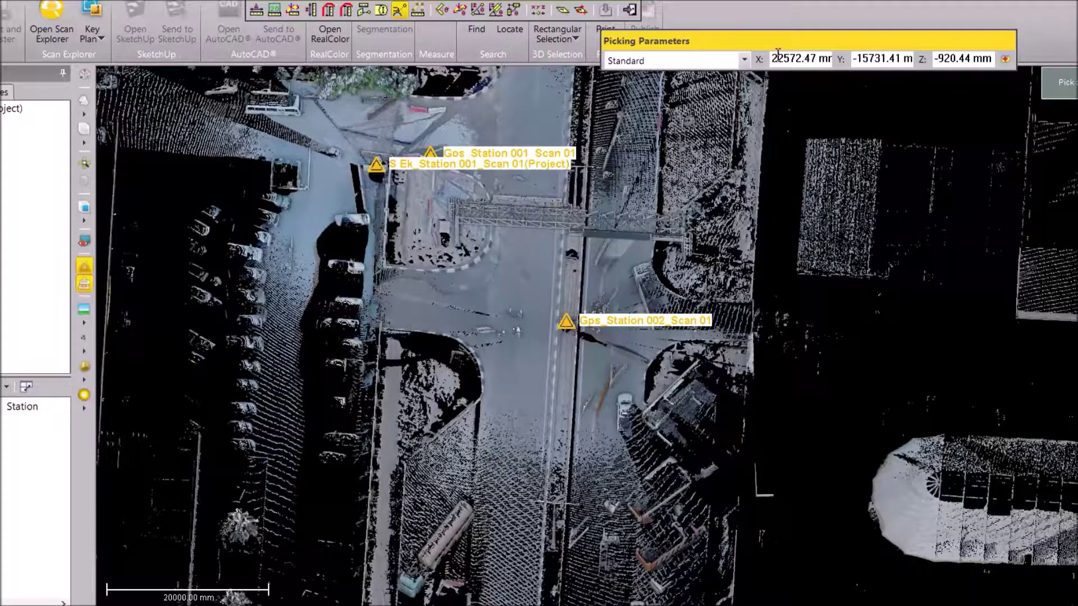
pyautogui.moveTo(780, 45); pyautogui.dragTo(870, 15)
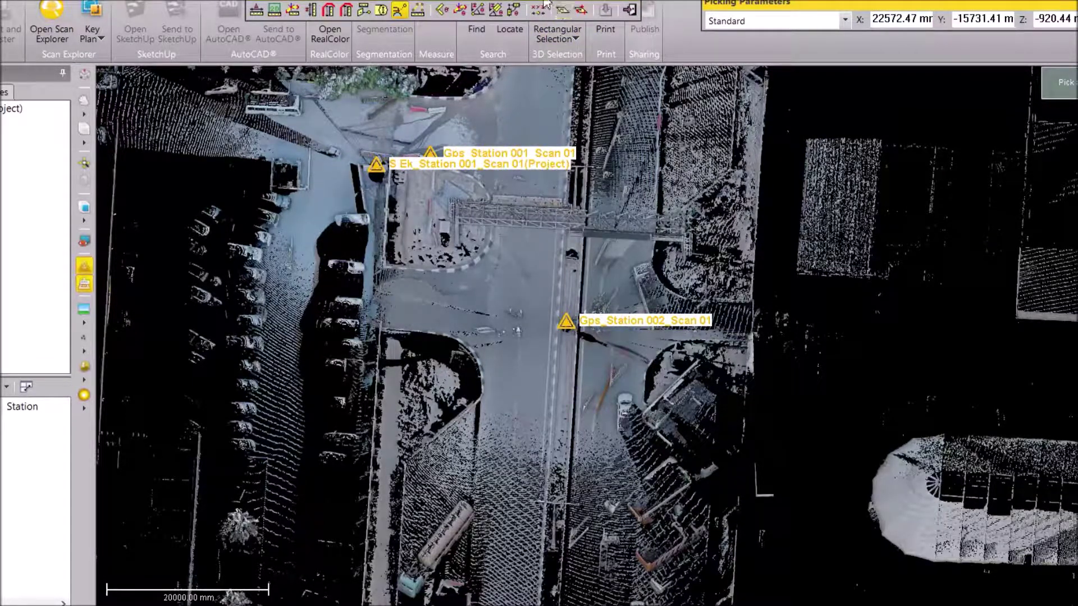
pyautogui.moveTo(547, 1); pyautogui.dragTo(1004, 48)
pyautogui.click(1075, 70)
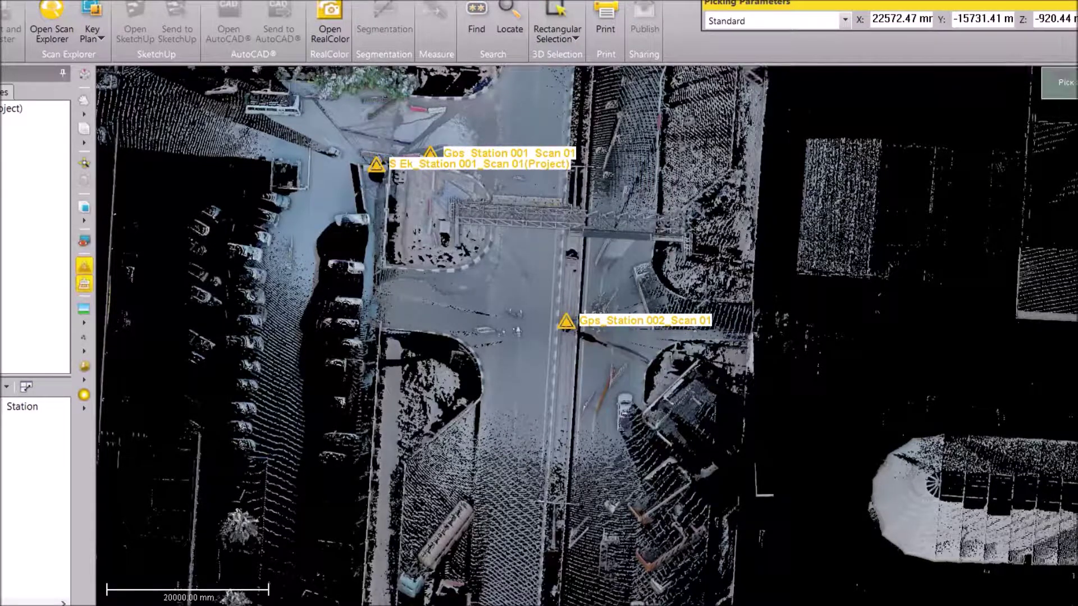
pyautogui.press('Escape')
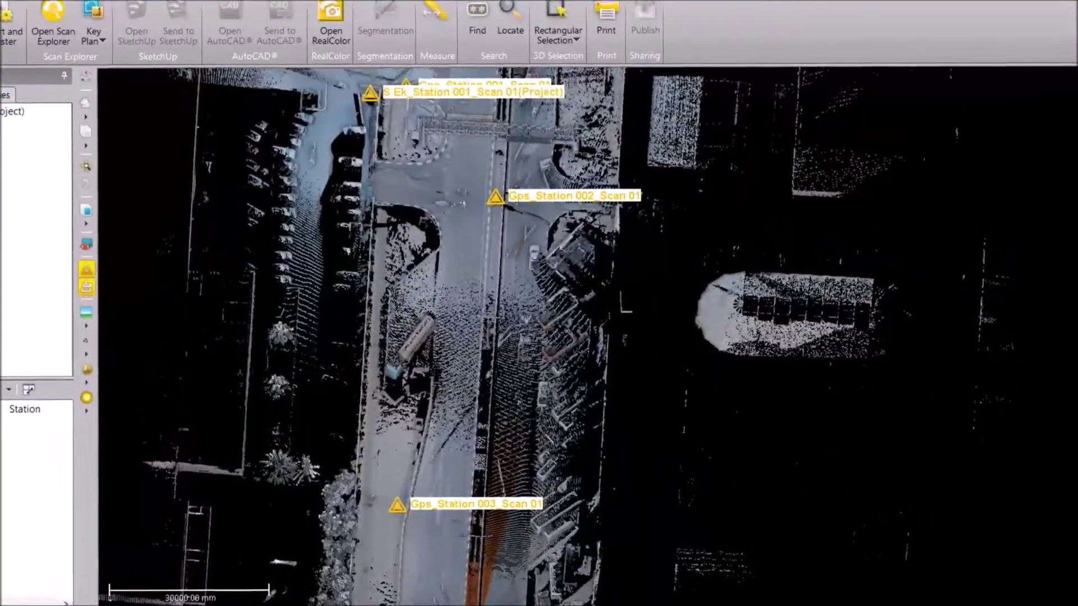
# Step: Import the scan text file as a TopoStation, using Point#, Northing, Easting, Elevation, Description format, tabulation separator and metre units
pyautogui.scroll(2, 535, 281)
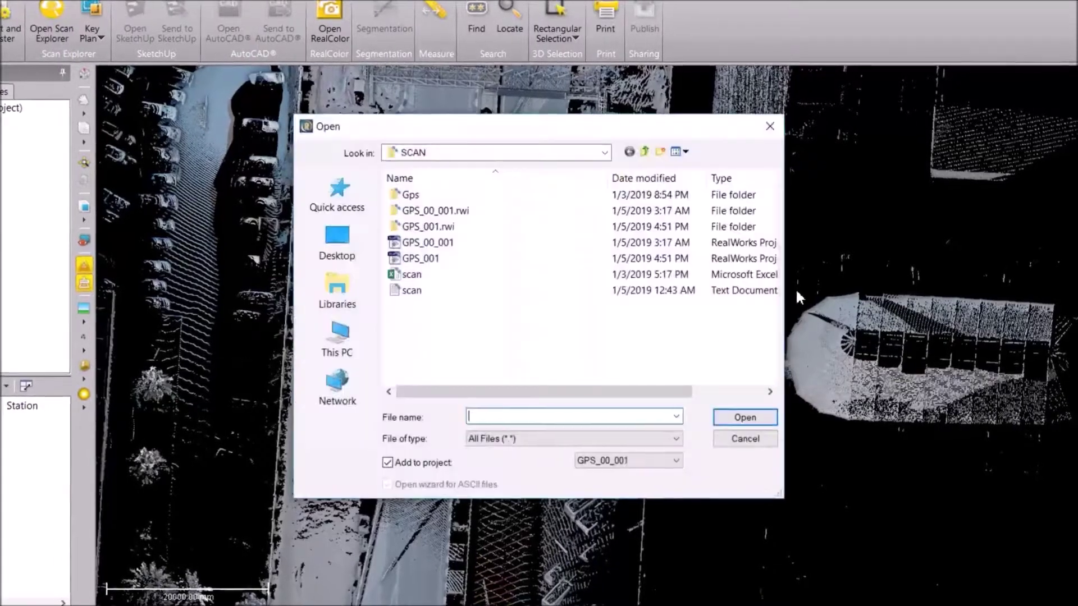
pyautogui.click(412, 291)
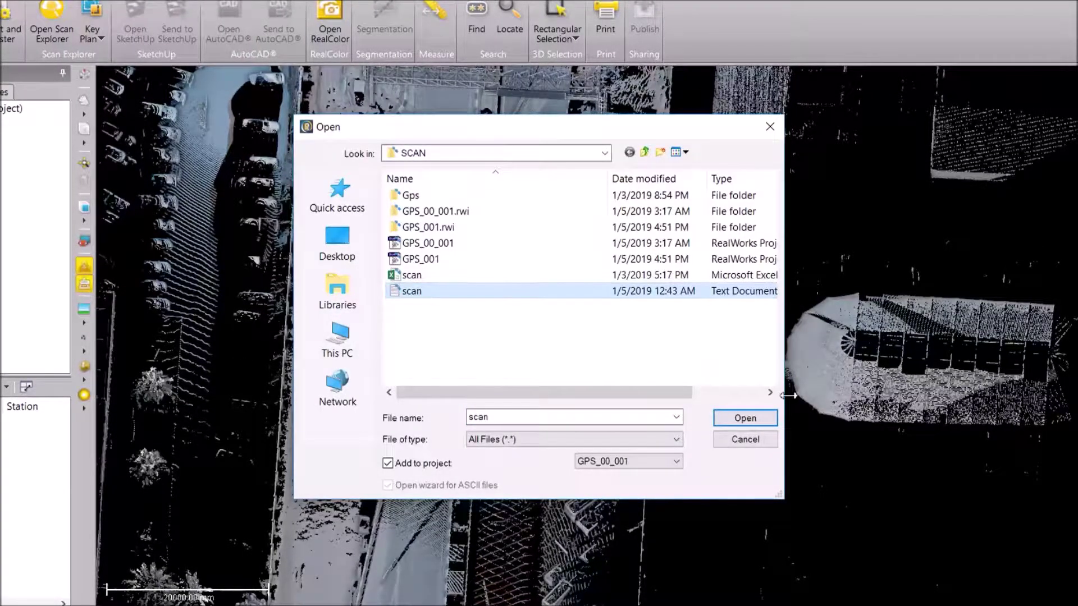
pyautogui.click(733, 419)
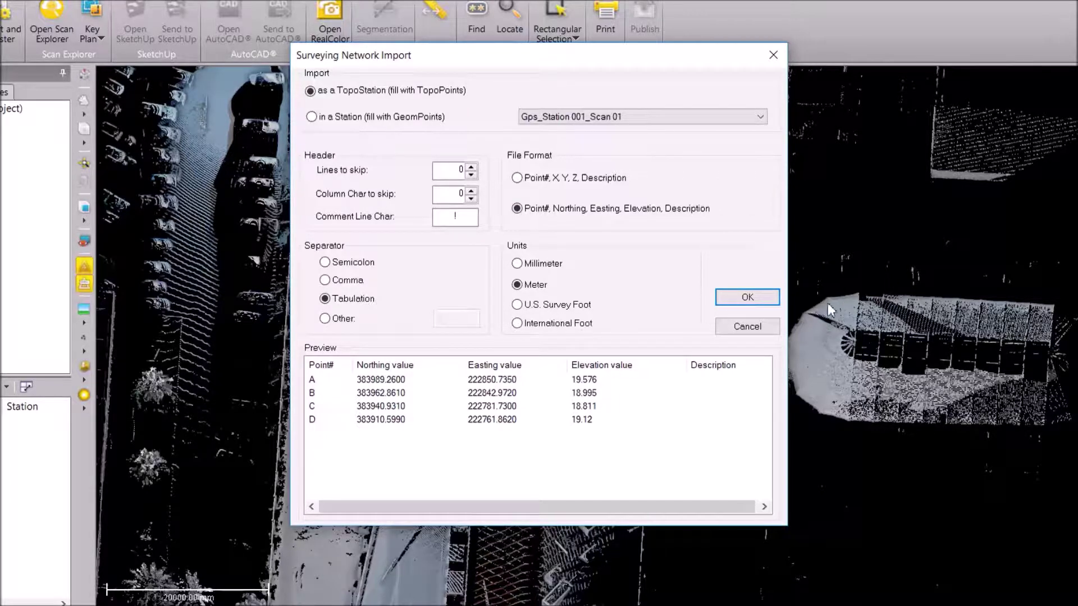
pyautogui.click(749, 296)
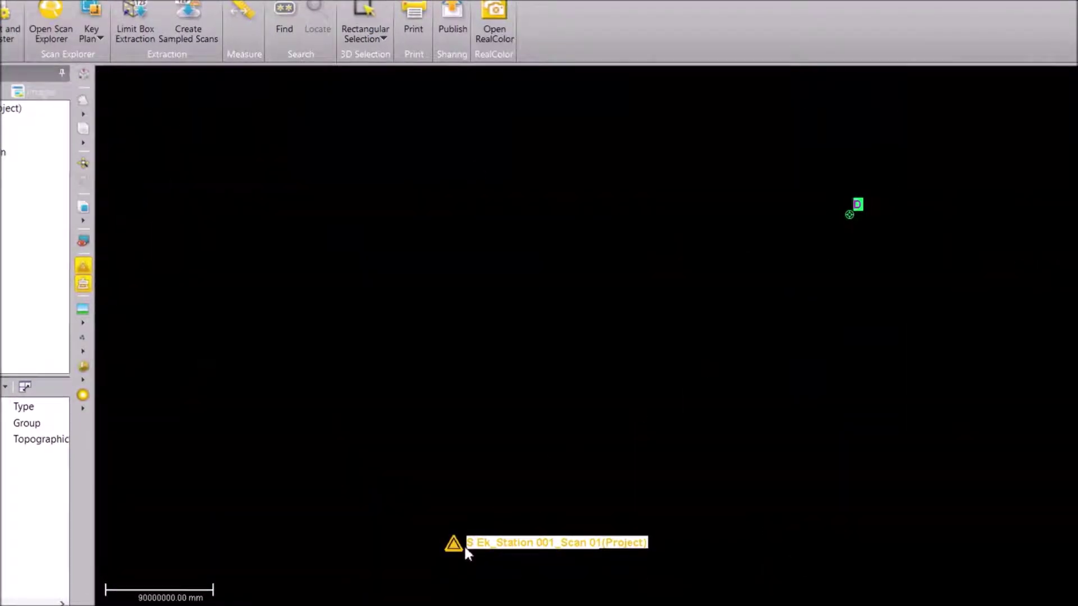
# Step: Examine where the imported topo points lie relative to the scan stations
pyautogui.scroll(3, 465, 544)
pyautogui.scroll(-3, 813, 309)
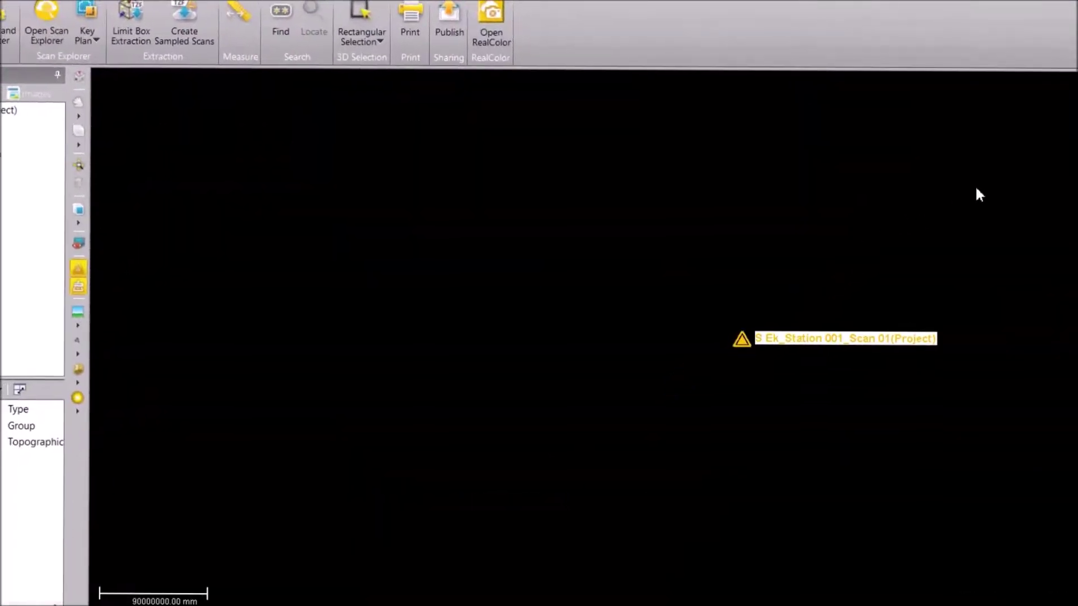
pyautogui.click(85, 164)
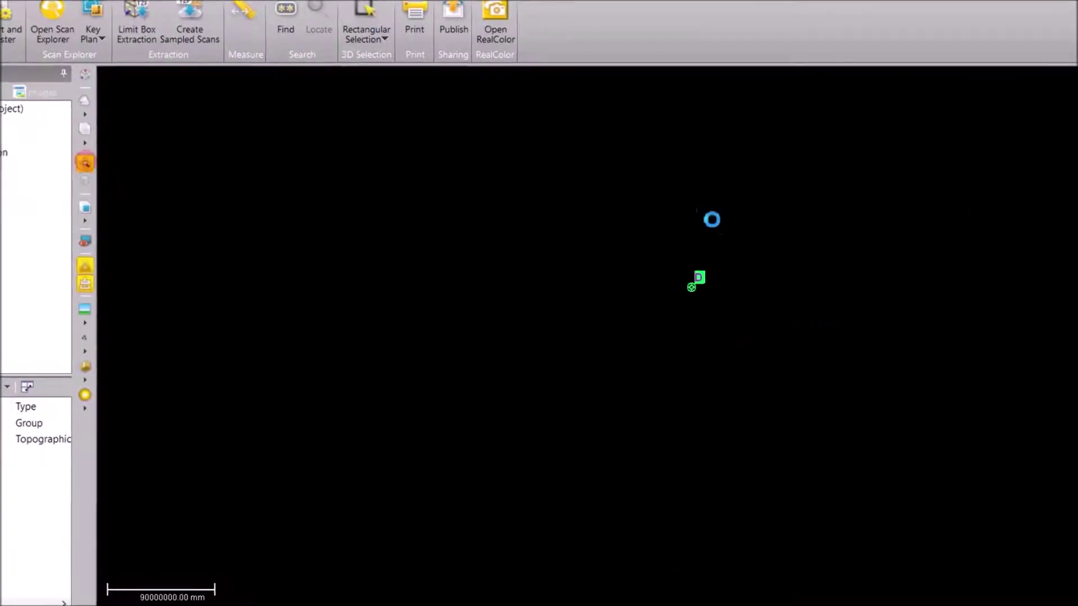
pyautogui.scroll(3, 870, 202)
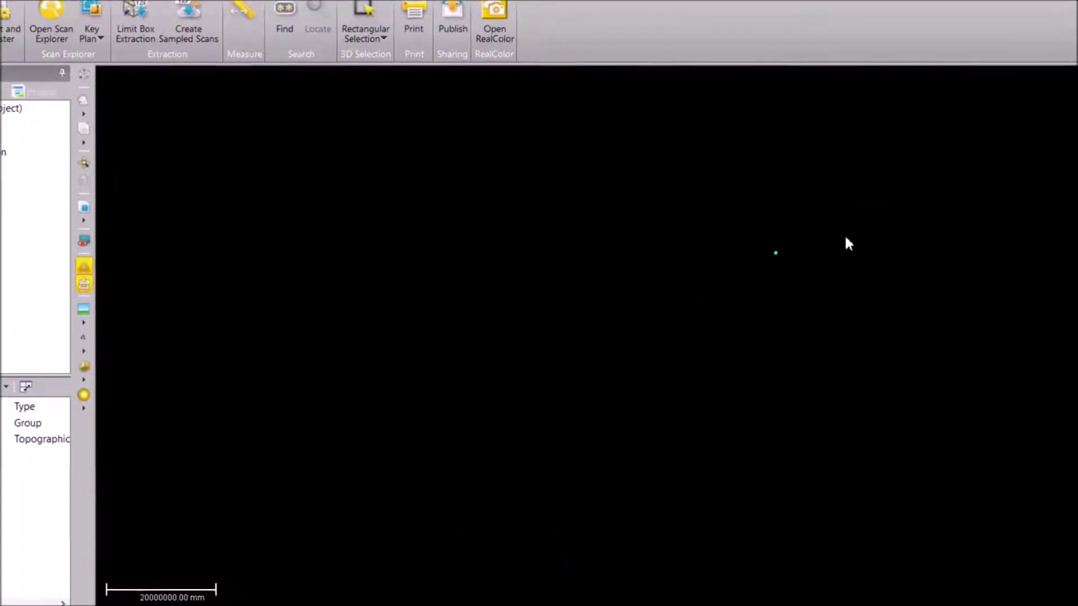
pyautogui.scroll(-2, 747, 252)
pyautogui.scroll(-6, 723, 320)
pyautogui.scroll(-4, 527, 534)
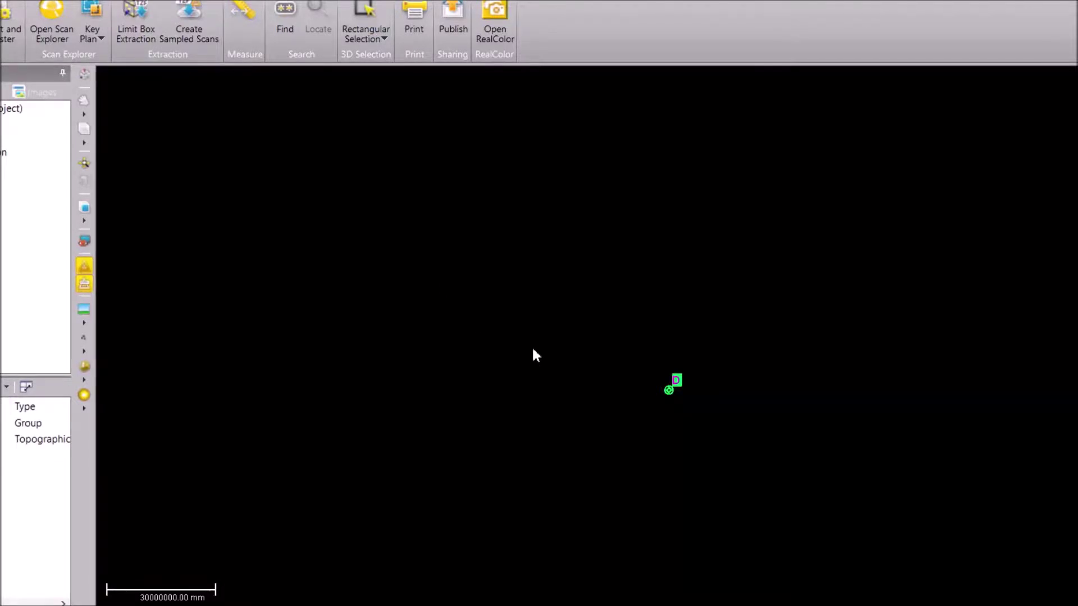
# Step: Start georeferencing the GPS_00_001 project and look through its scan stations
pyautogui.click(2, 131)
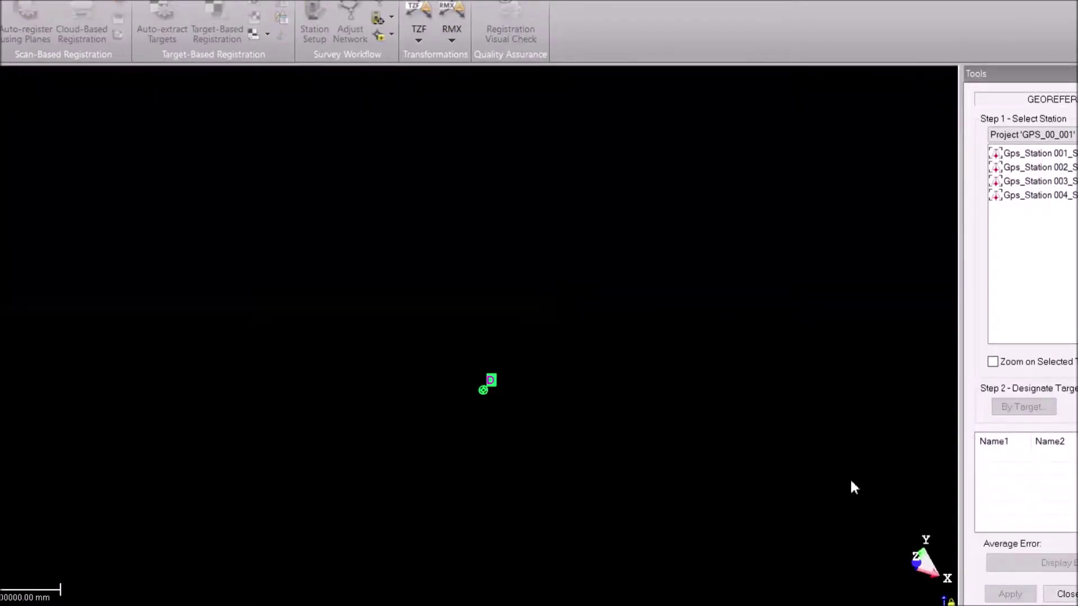
pyautogui.click(1033, 154)
pyautogui.click(1016, 181)
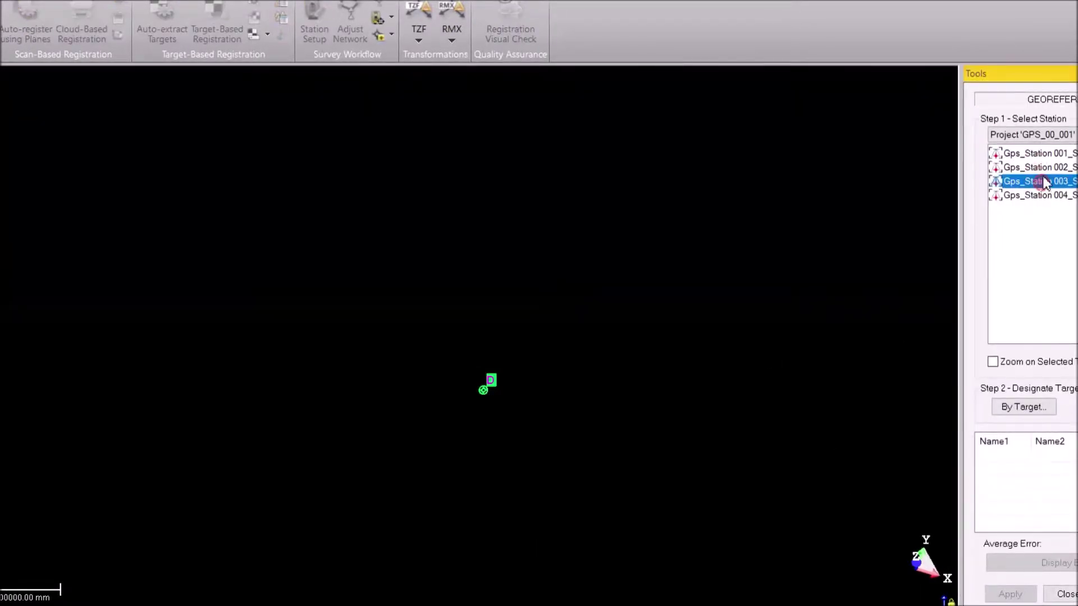
pyautogui.click(1046, 167)
pyautogui.click(1056, 137)
pyautogui.click(1053, 147)
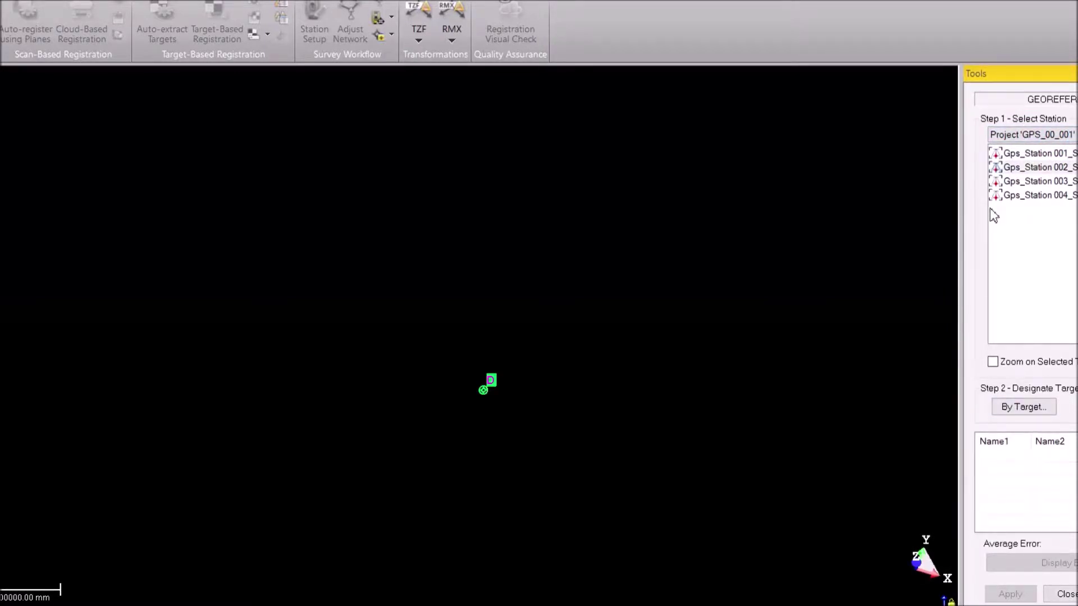
# Step: Assign the known coordinates of topo point A to the Gps_Station 001_Scan 01 target
pyautogui.click(1035, 154)
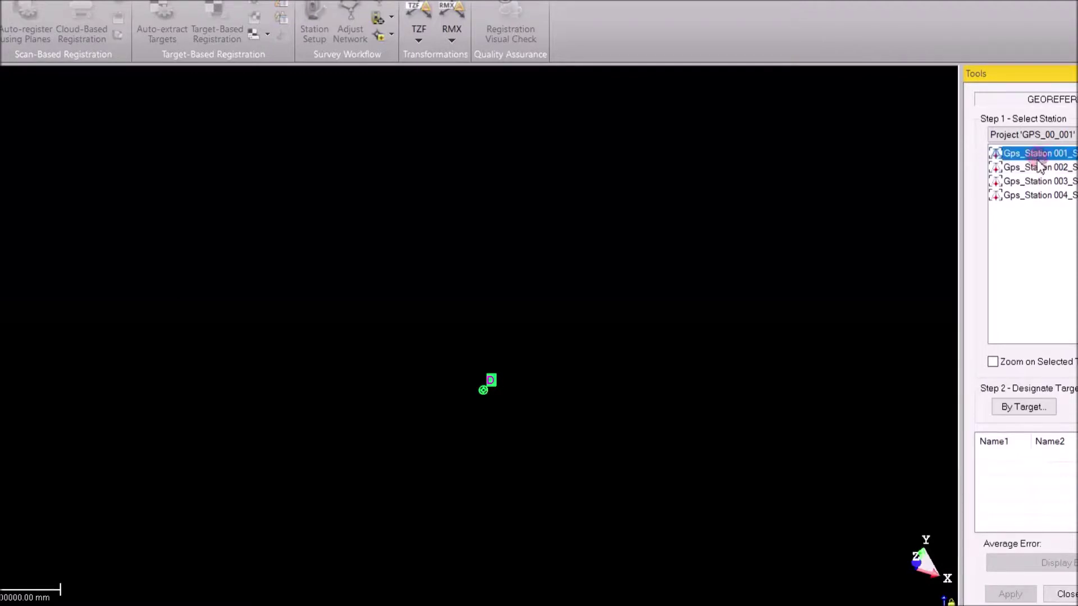
pyautogui.click(1012, 410)
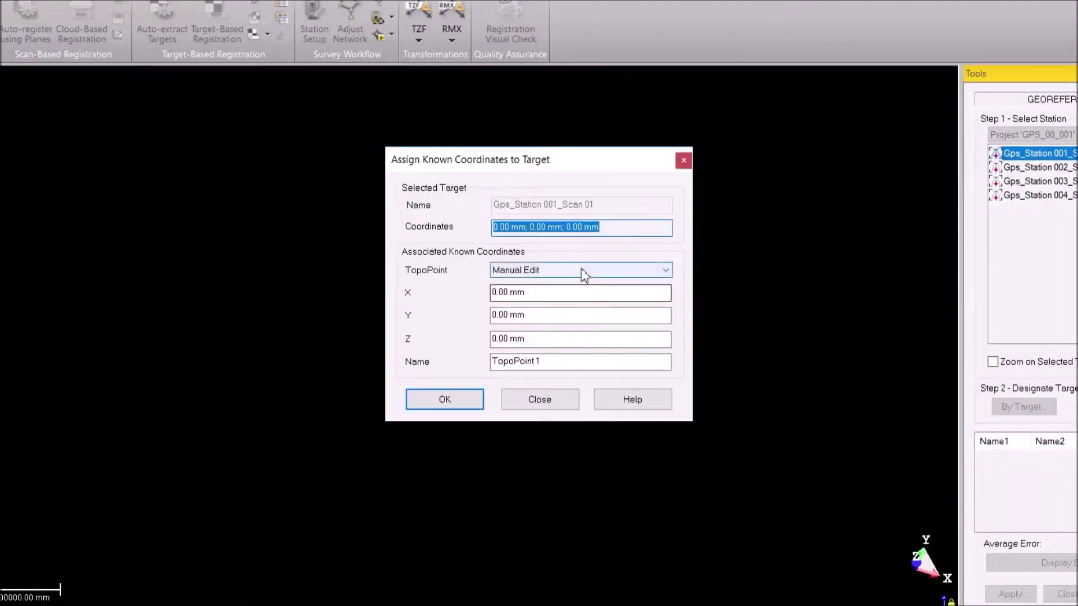
pyautogui.click(577, 269)
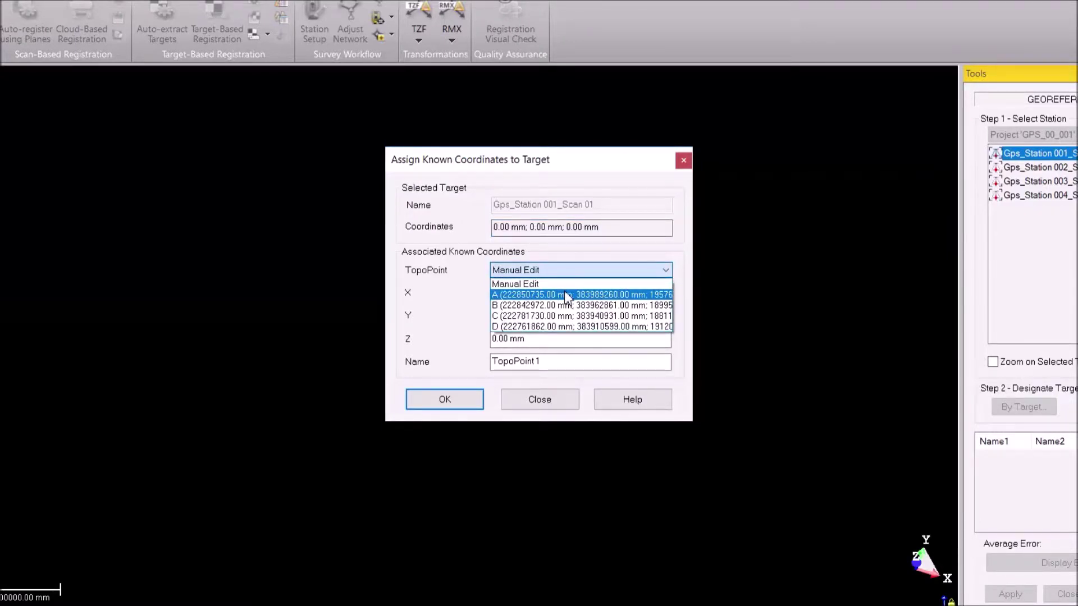
pyautogui.click(566, 295)
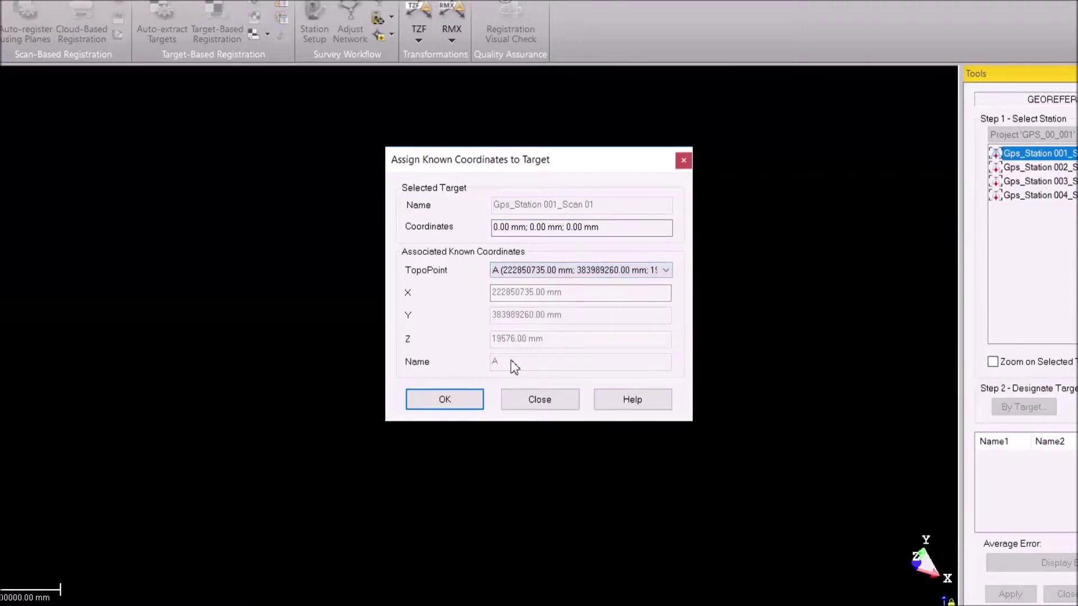
pyautogui.click(444, 399)
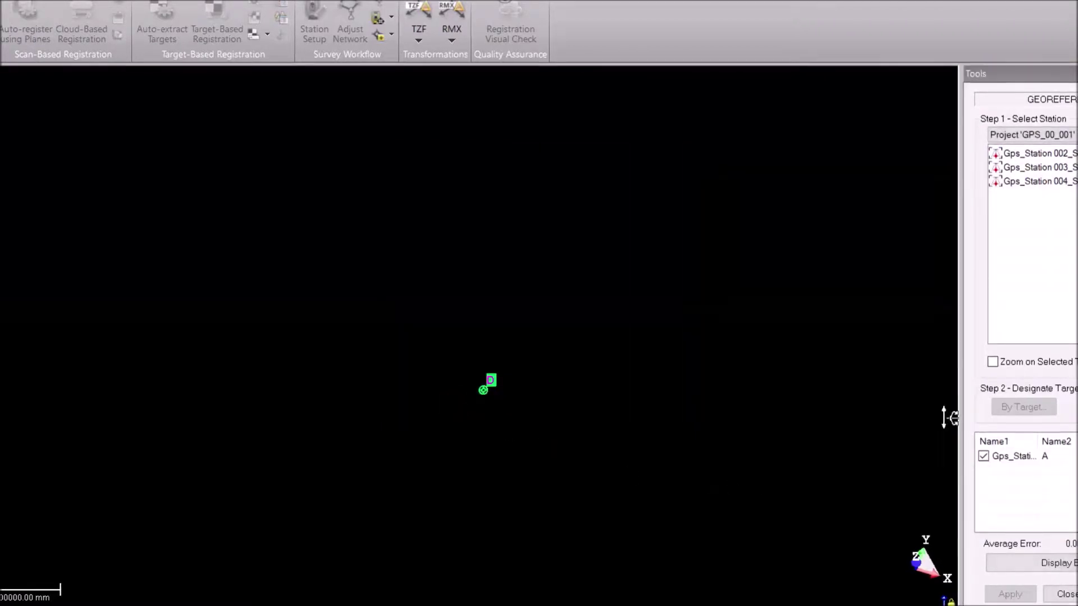
# Step: Assign the known coordinates of topo point B to the Gps_Station 002_Scan 01 target
pyautogui.click(1026, 158)
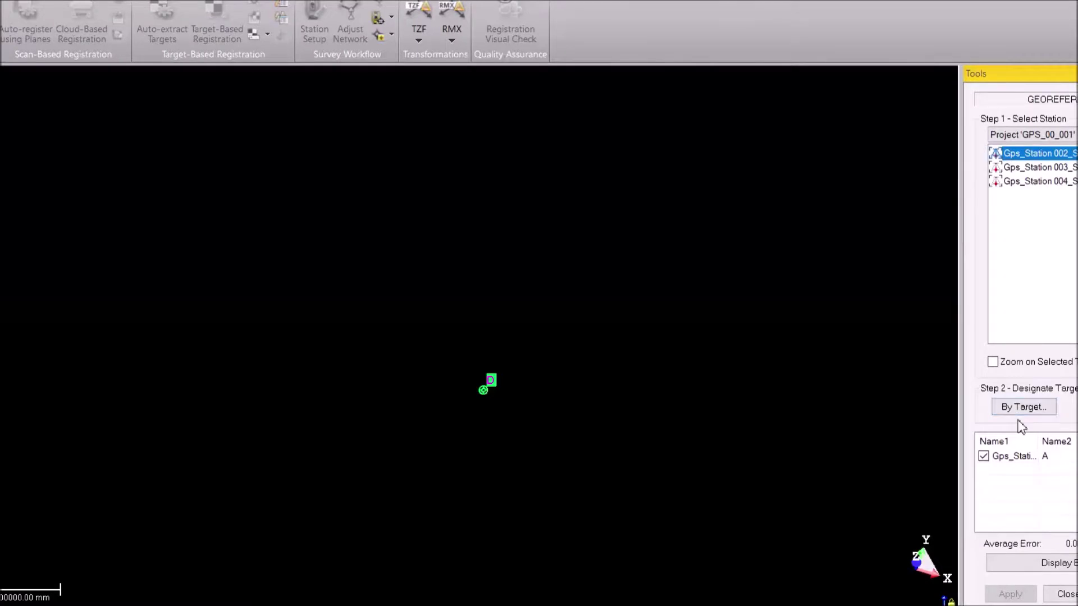
pyautogui.click(1023, 409)
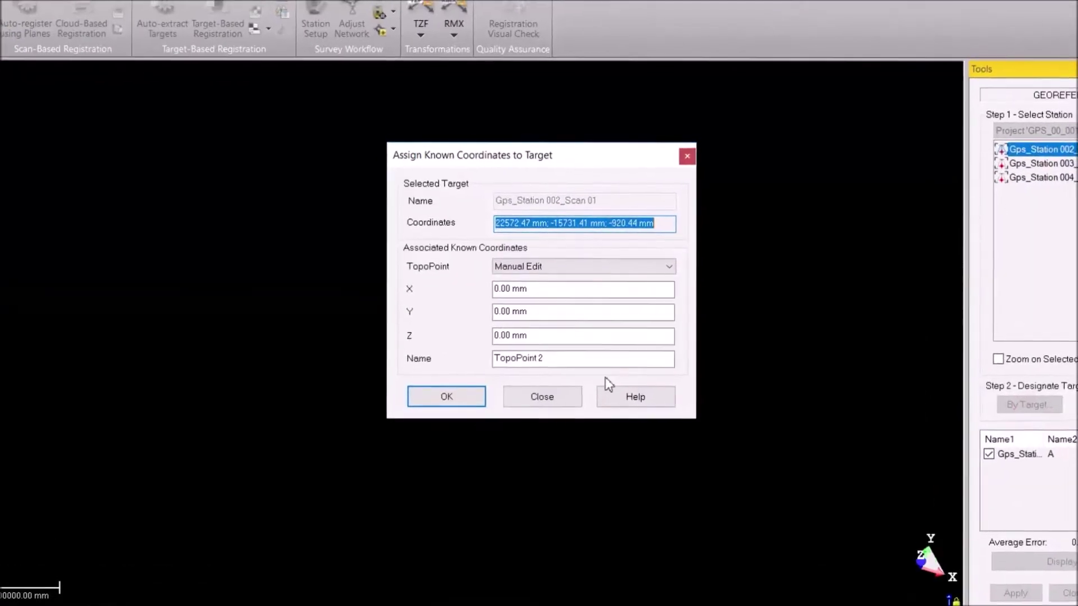
pyautogui.click(520, 272)
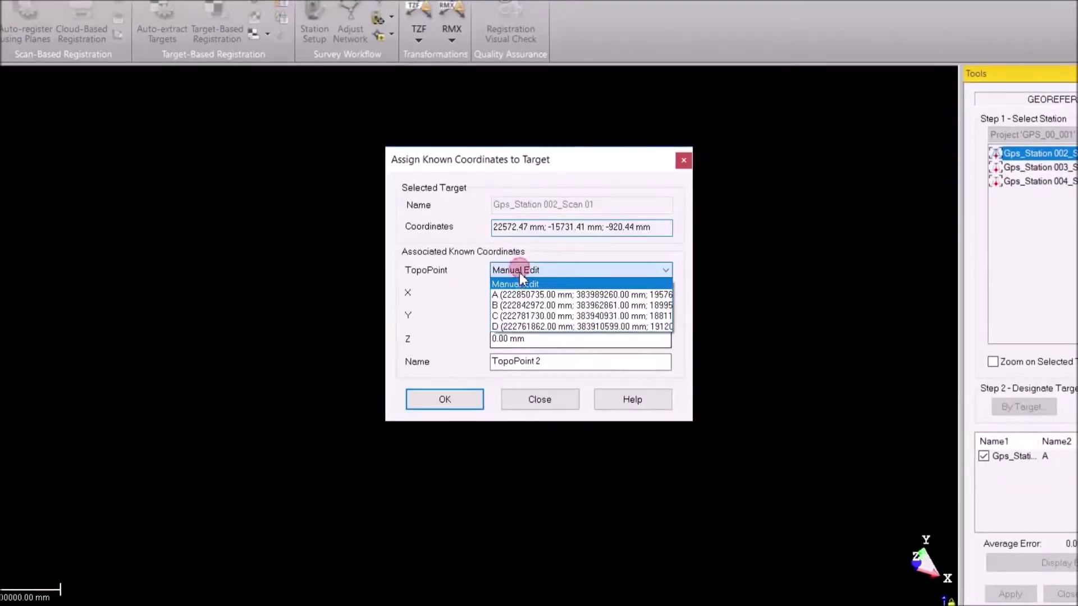
pyautogui.click(514, 305)
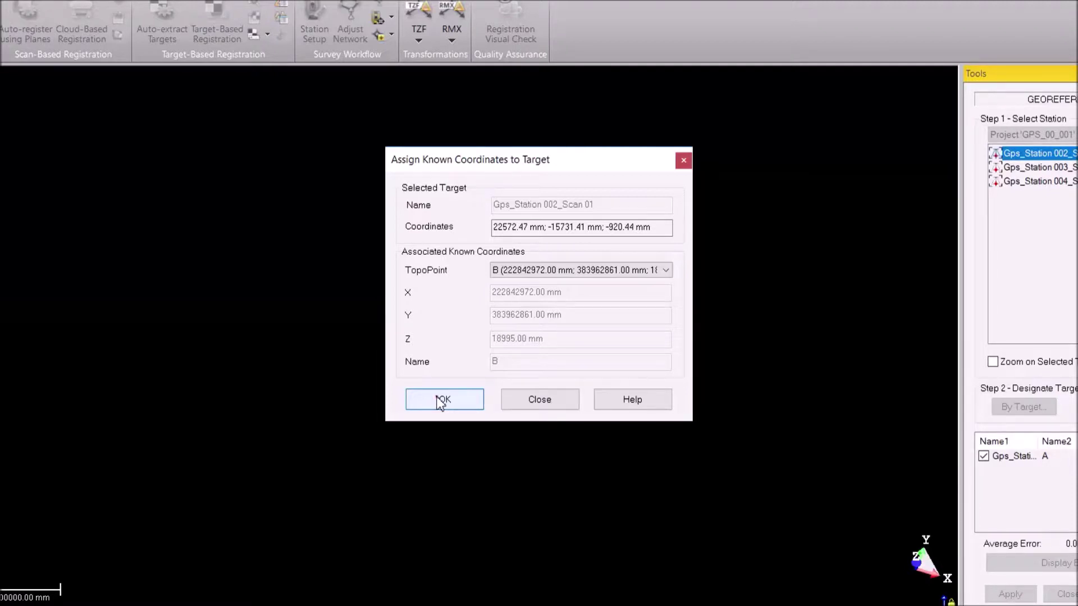
pyautogui.click(442, 400)
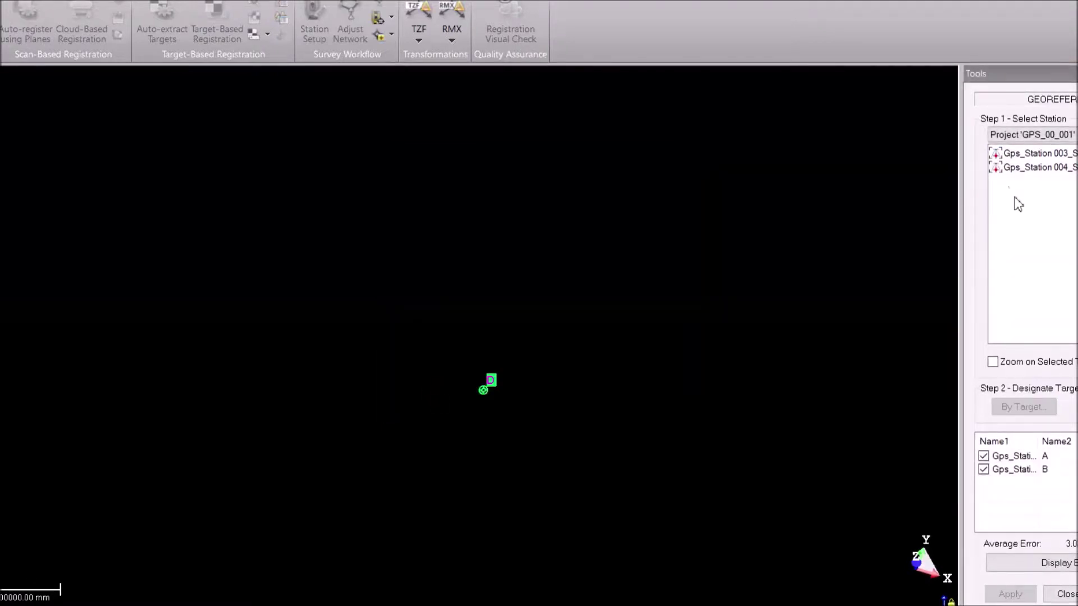
# Step: Assign the known coordinates of topo point D to the Gps_Station 004_Scan 01 target
pyautogui.click(1017, 167)
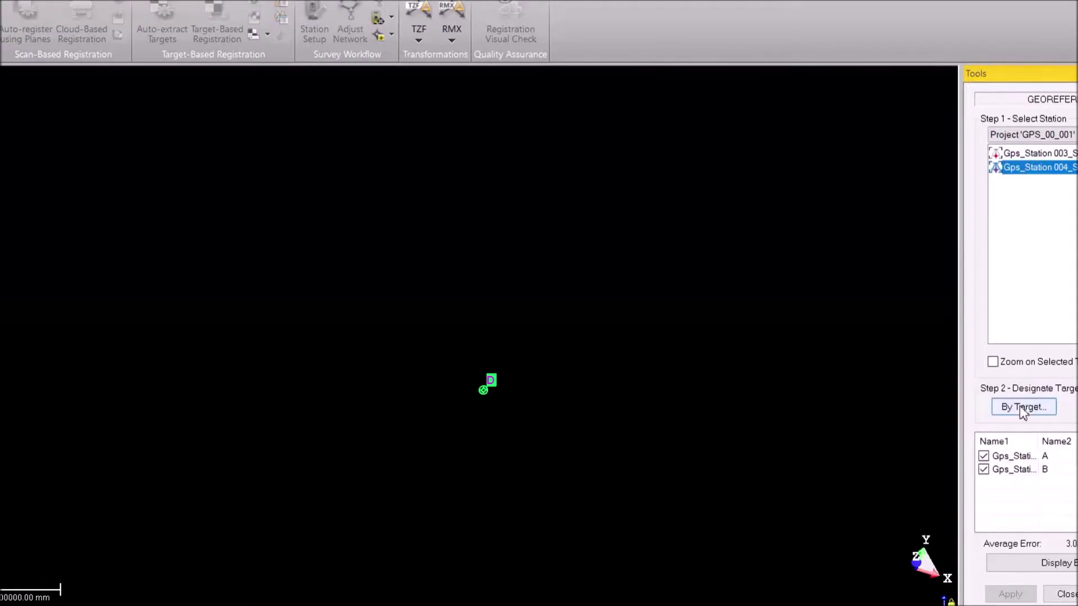
pyautogui.click(1019, 405)
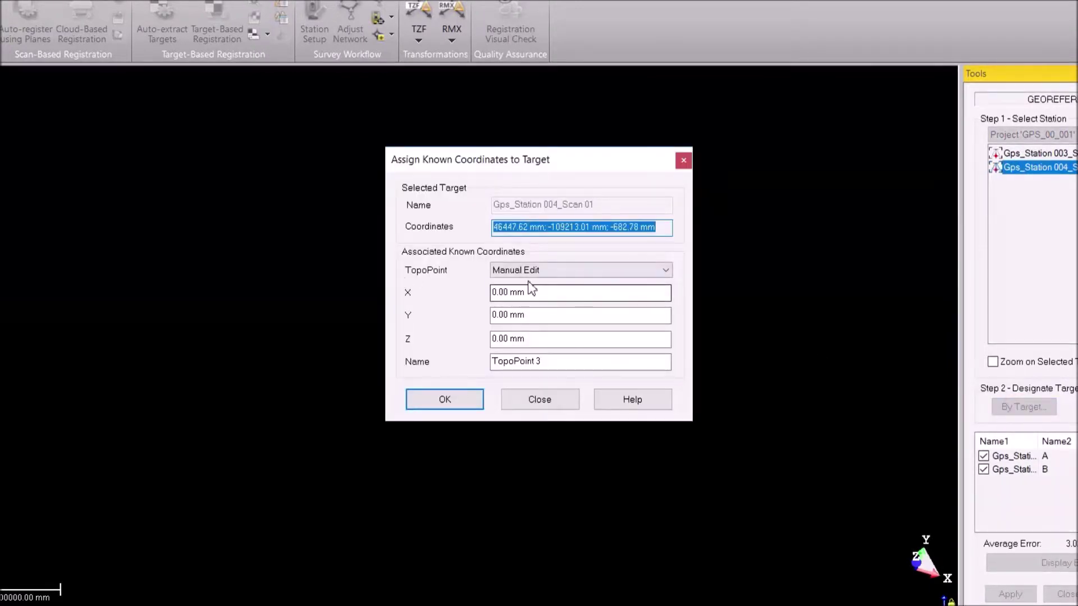
pyautogui.click(494, 270)
pyautogui.click(505, 326)
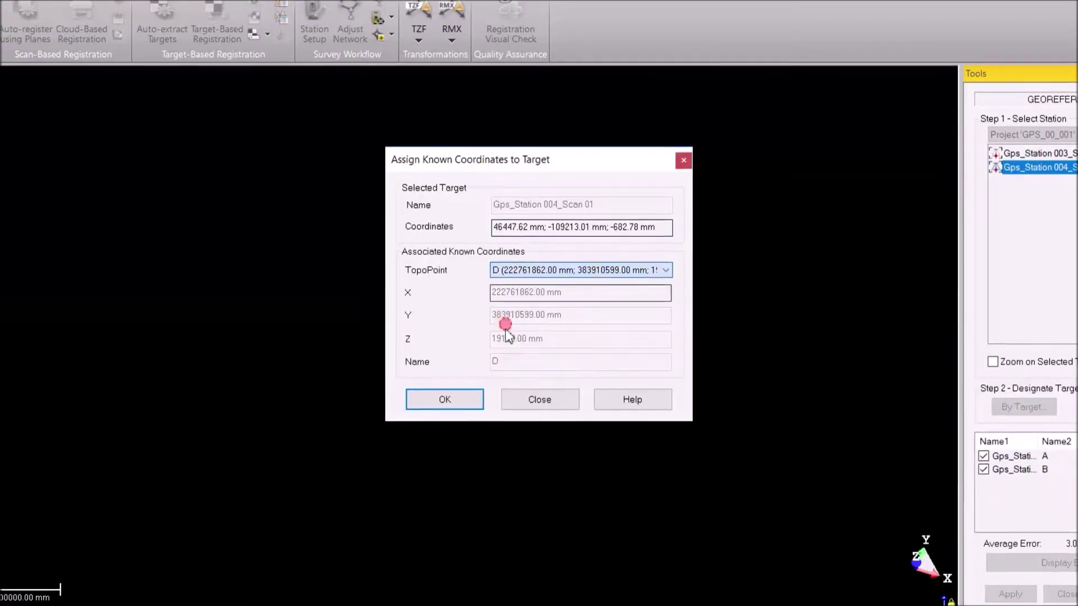
pyautogui.click(462, 402)
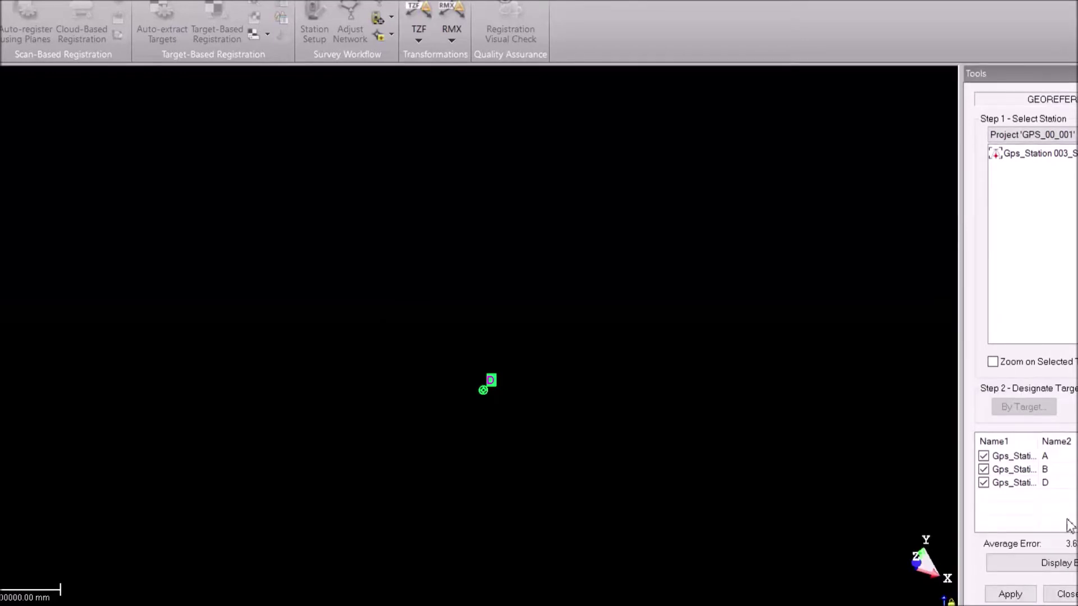
# Step: Exclude the topo point B pair from the georeferencing and assign topo point C's known coordinates to the Gps_Station 003_Scan 01 target
pyautogui.click(983, 469)
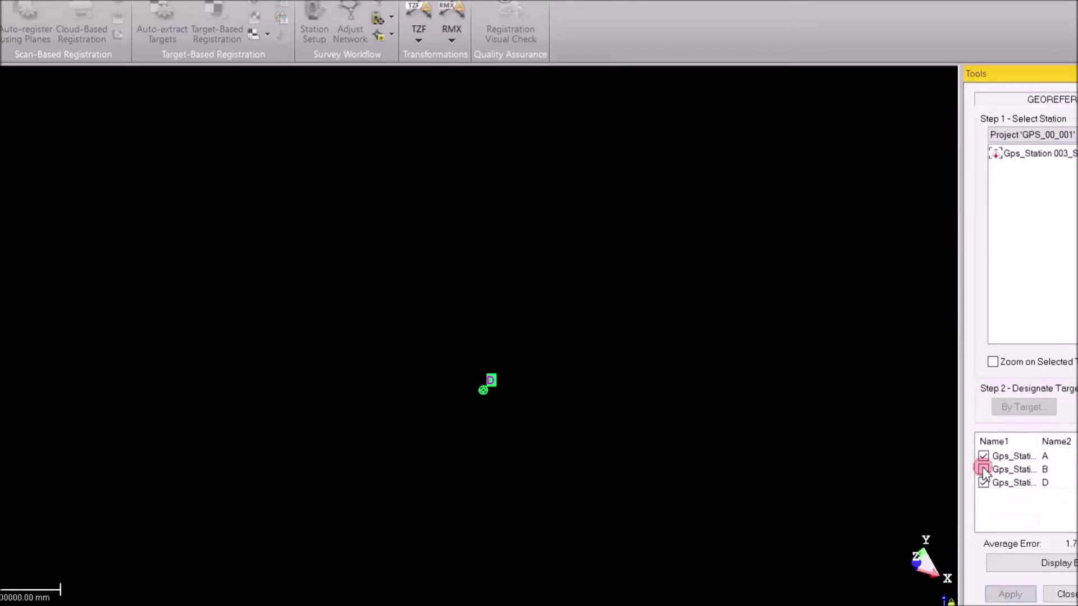
pyautogui.click(1048, 157)
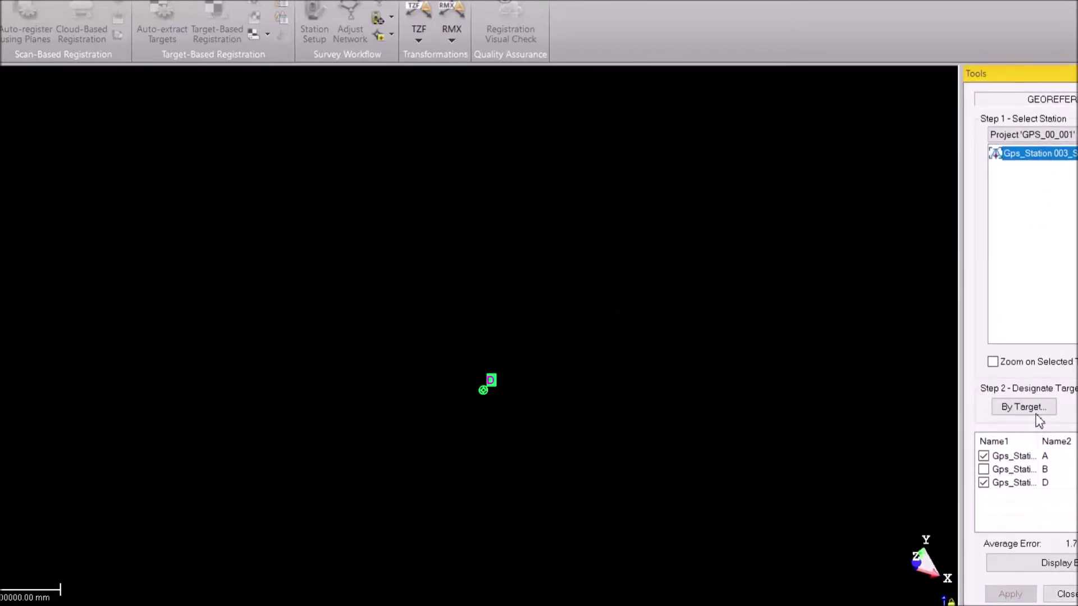
pyautogui.click(1028, 407)
pyautogui.click(522, 271)
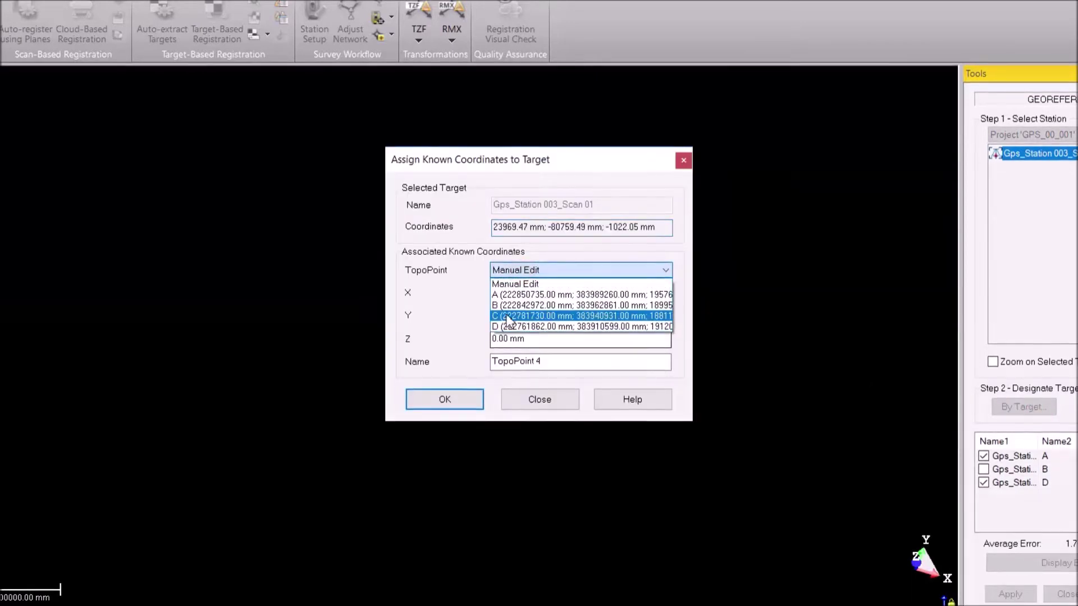
pyautogui.click(503, 315)
pyautogui.click(465, 402)
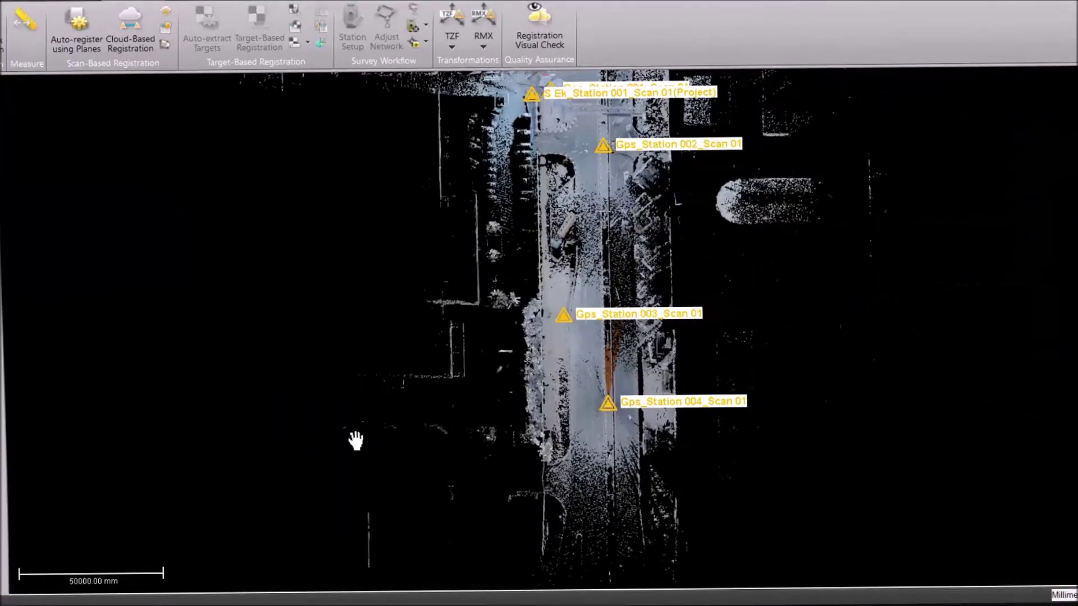
# Step: Examine the georeferenced point cloud around the scan stations and check its X, Y and Z coordinates with the Measure tool
pyautogui.moveTo(356, 441); pyautogui.dragTo(330, 459, button='middle')
pyautogui.moveTo(630, 262); pyautogui.dragTo(570, 369, button='middle')
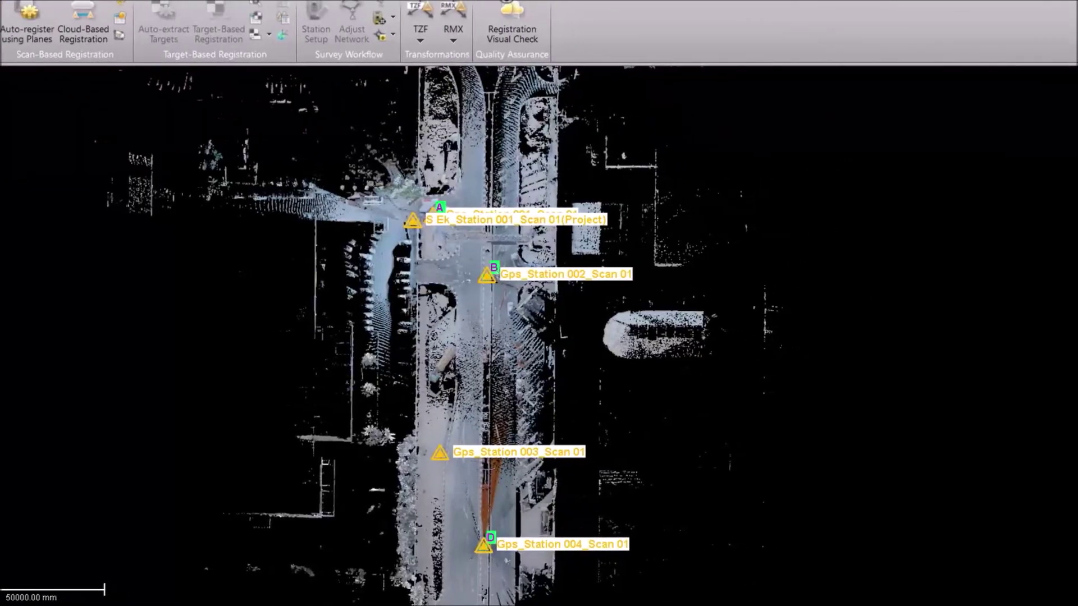
pyautogui.click(62, 0)
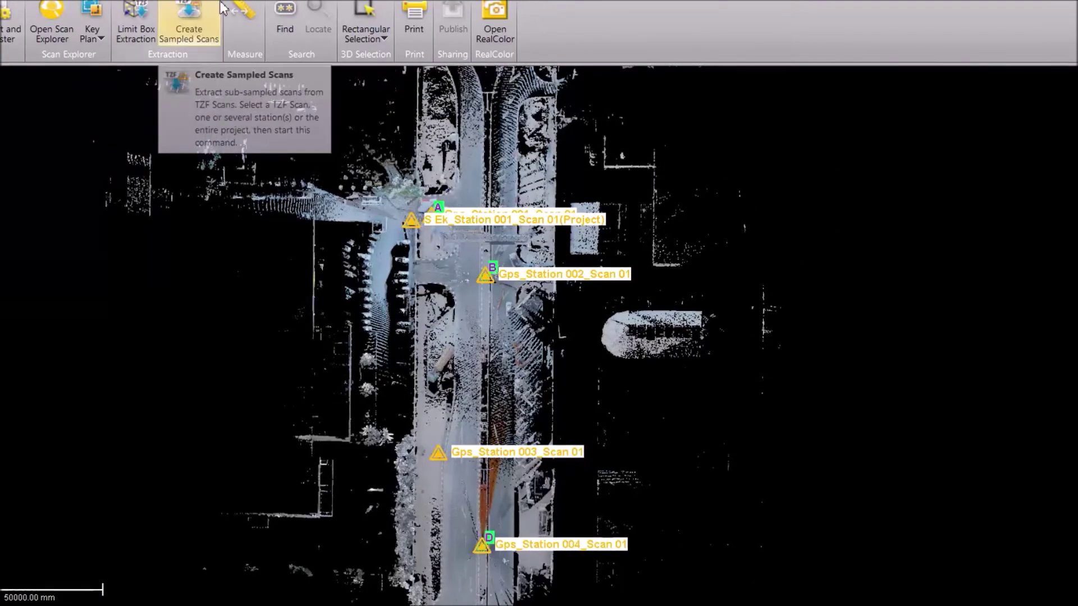
pyautogui.click(241, 12)
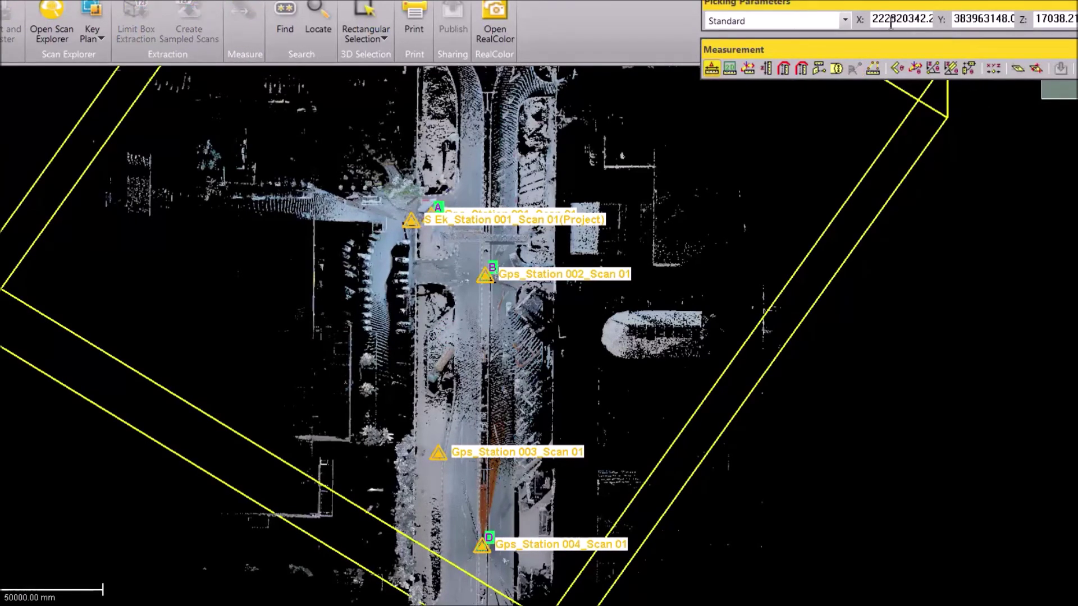
pyautogui.moveTo(949, 3); pyautogui.dragTo(847, 238)
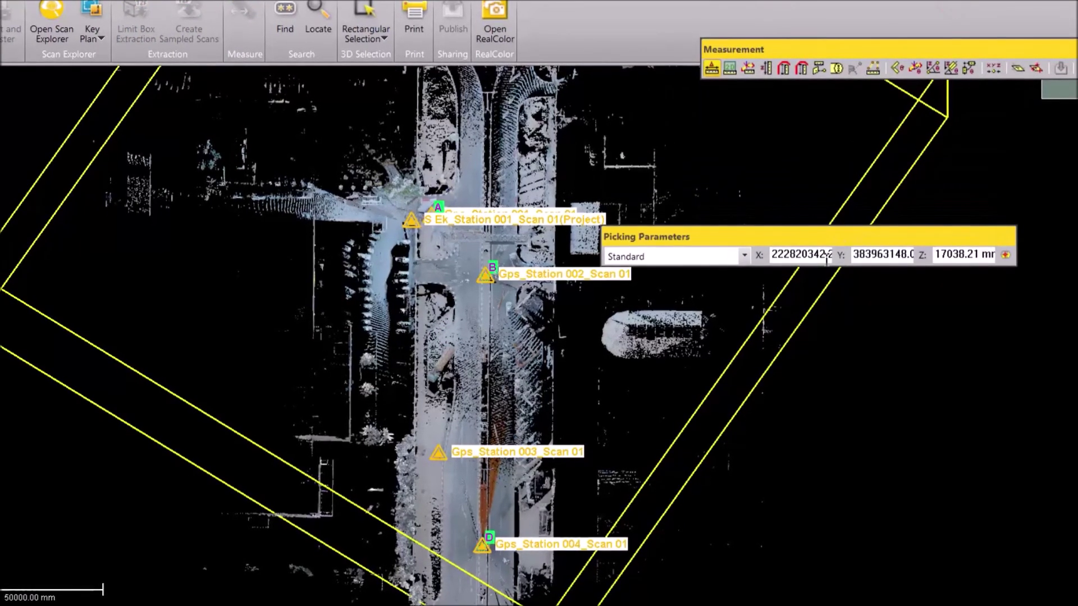
pyautogui.moveTo(776, 257); pyautogui.dragTo(855, 257)
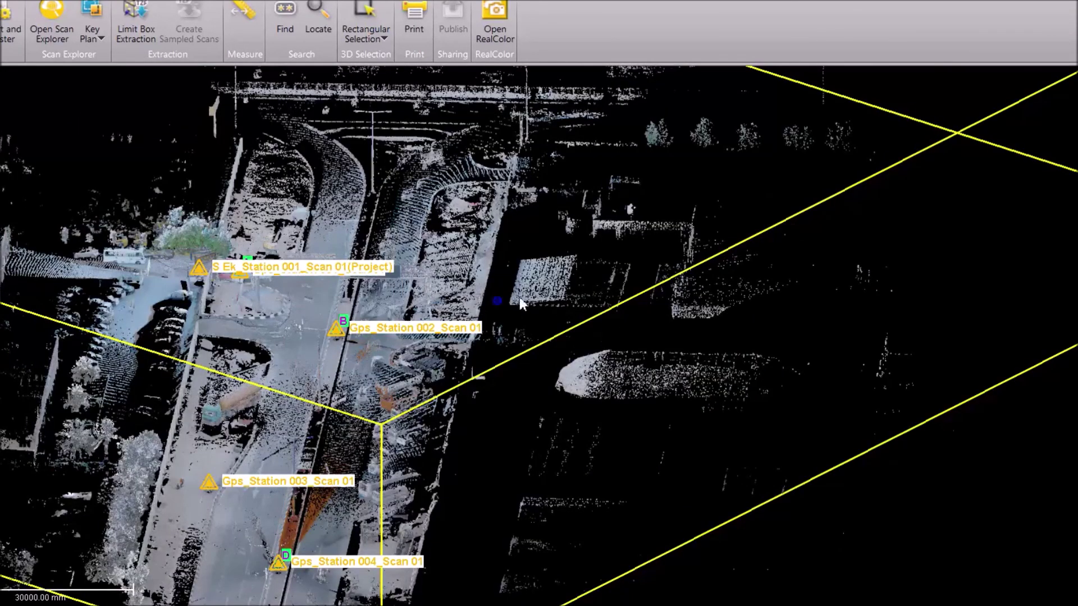
pyautogui.moveTo(520, 300); pyautogui.dragTo(696, 282, button='middle')
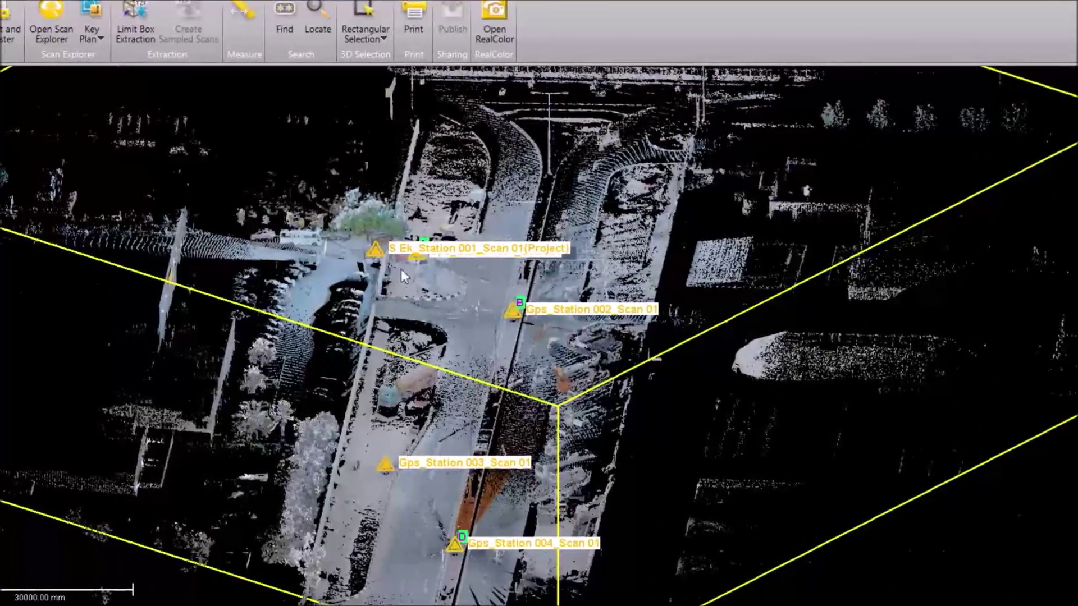